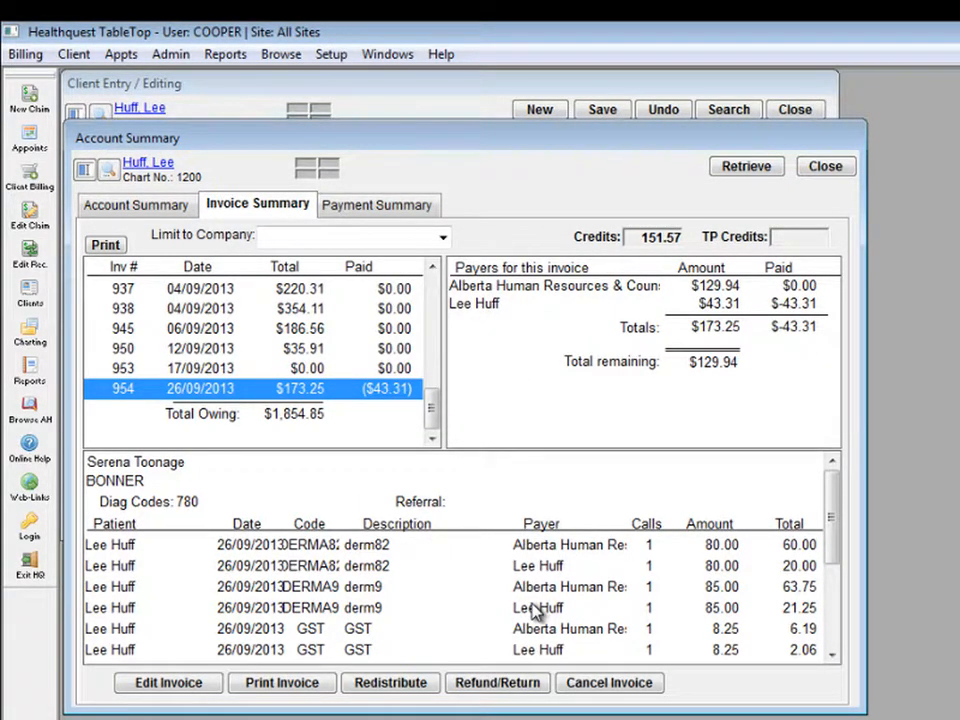
Step: Review the client's relations and Alberta Human Resources coverage, then return to the invoice summary
left_click(436, 117)
left_click(367, 163)
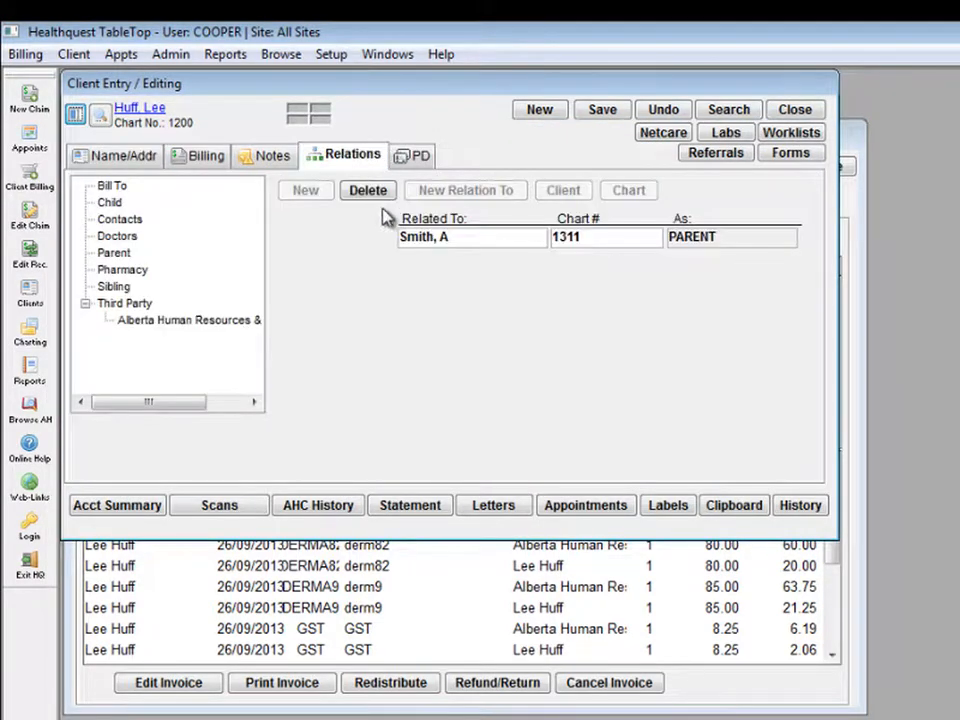
left_click(280, 316)
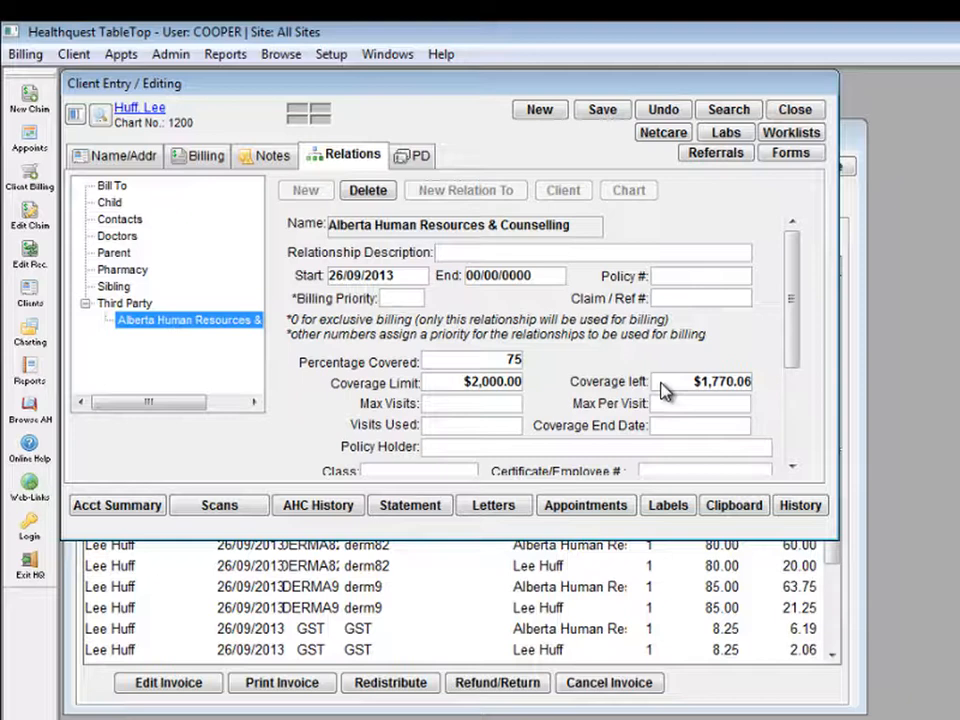
left_click(752, 695)
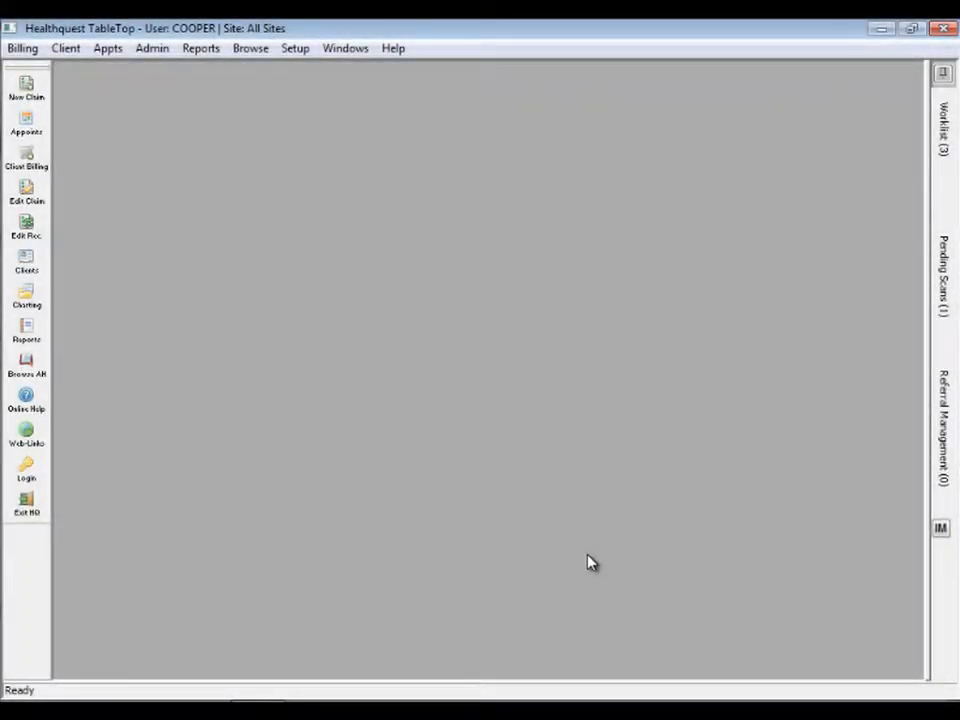
Step: Look up the client 'huff' in the client entry form
left_click(26, 260)
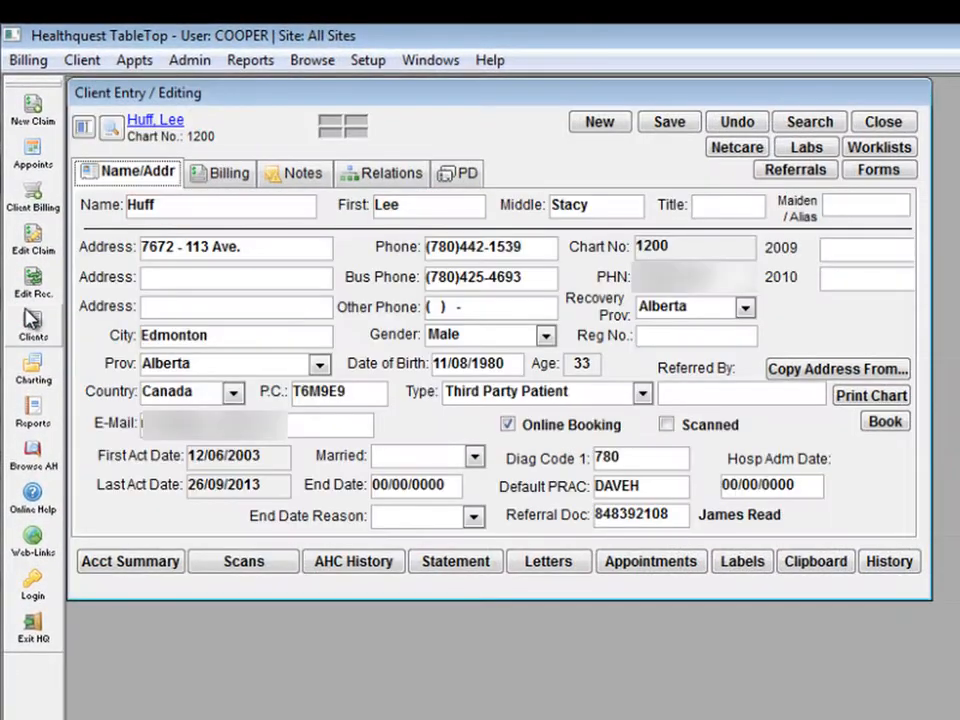
left_click(116, 130)
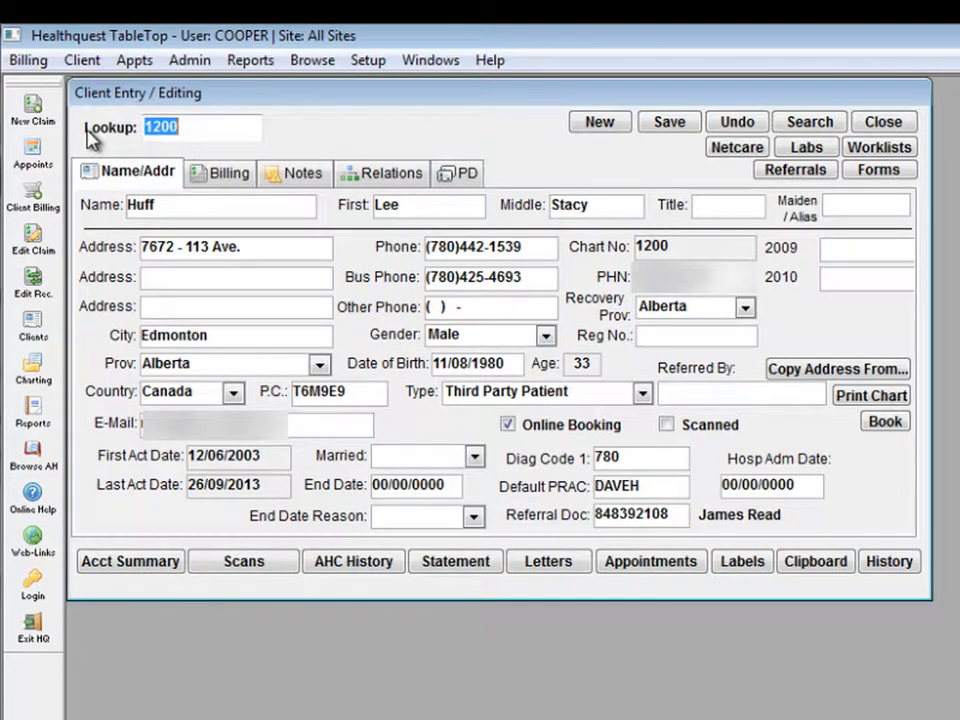
type("huff")
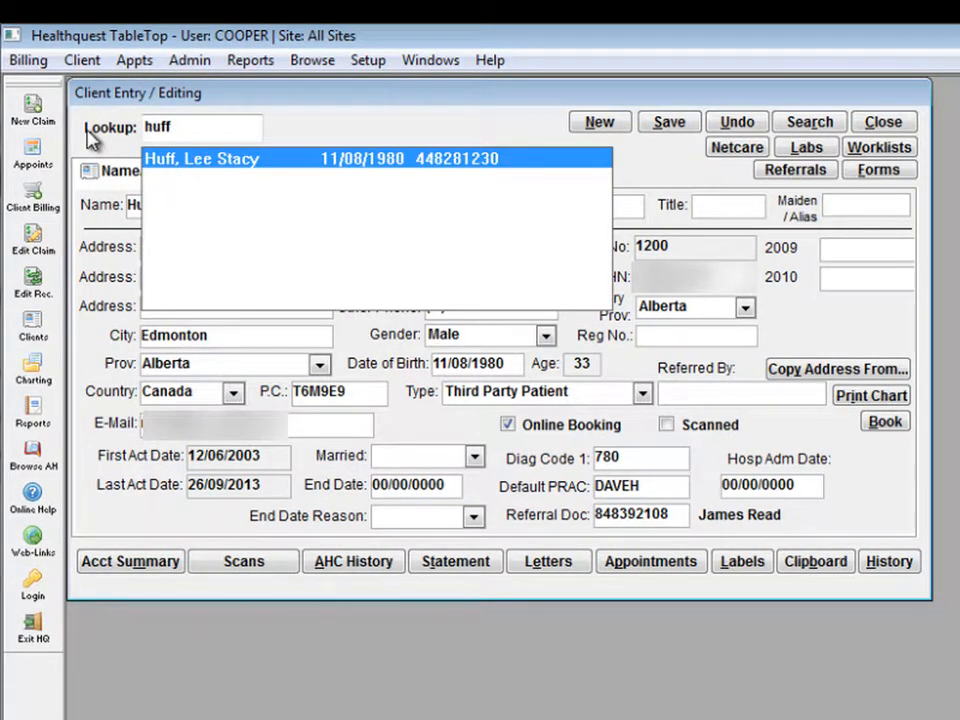
key("Return")
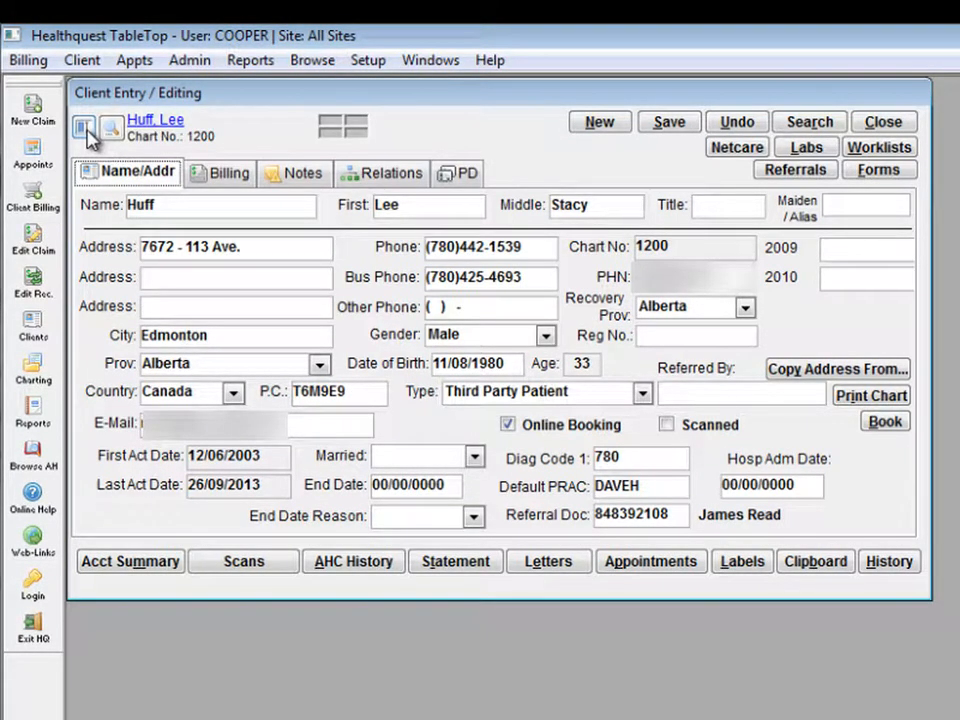
Step: Check the patient type list, leaving Third Party Patient, and show the client's relations
left_click(643, 395)
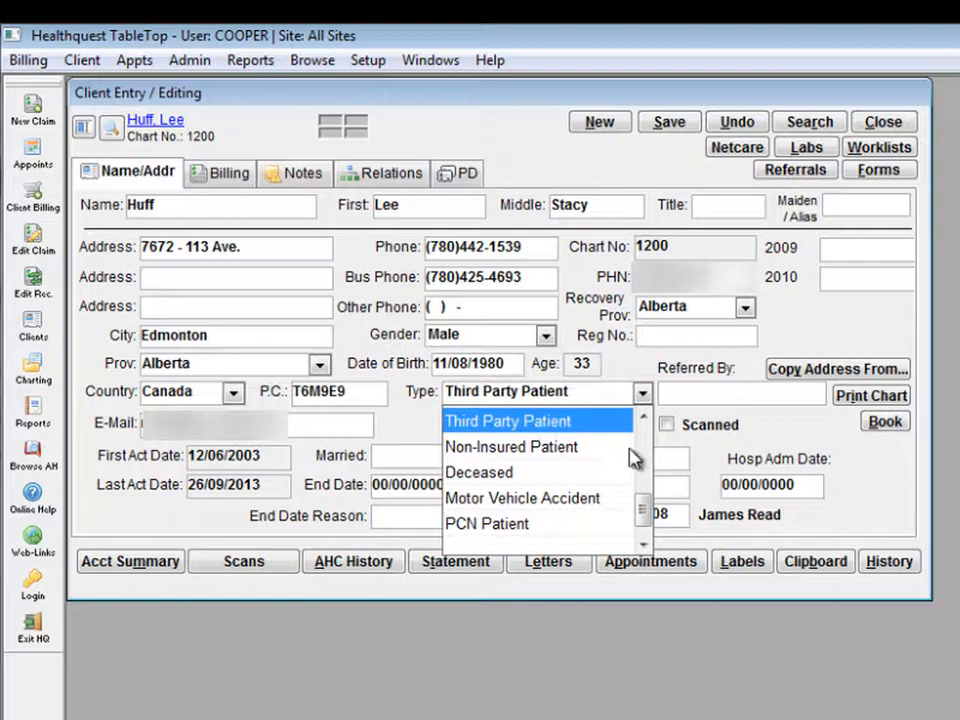
scroll(615, 548, "down", 1)
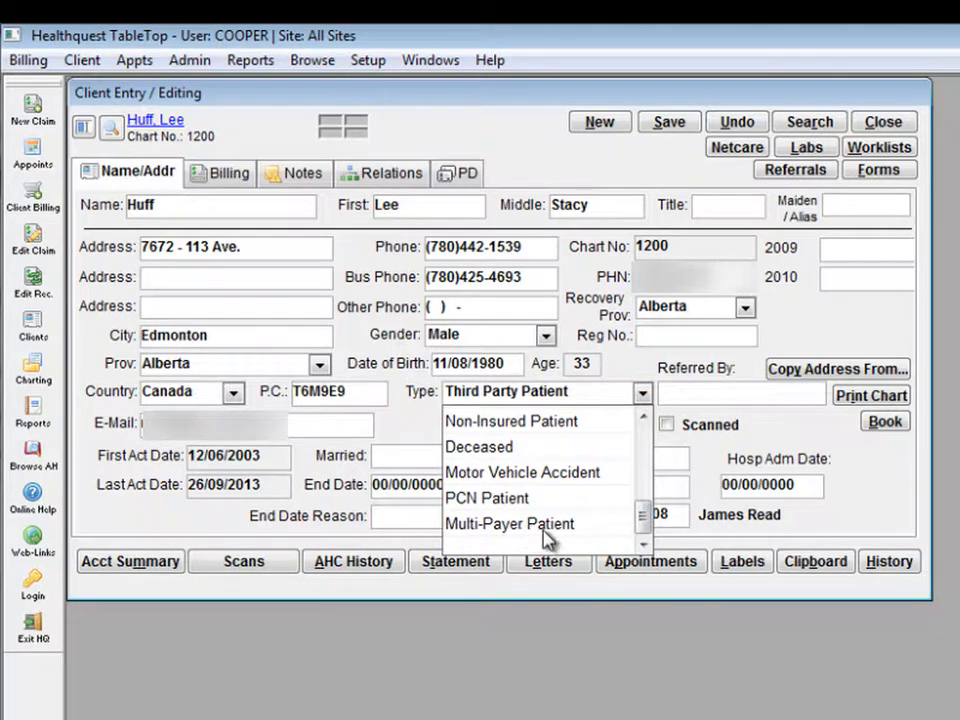
left_click(632, 350)
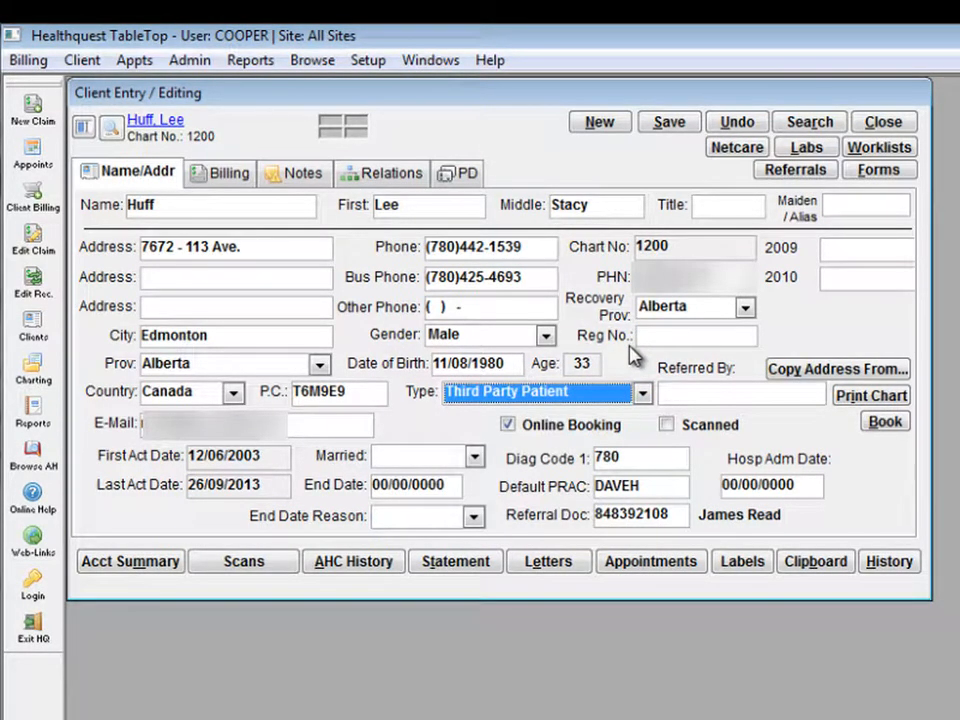
left_click(415, 176)
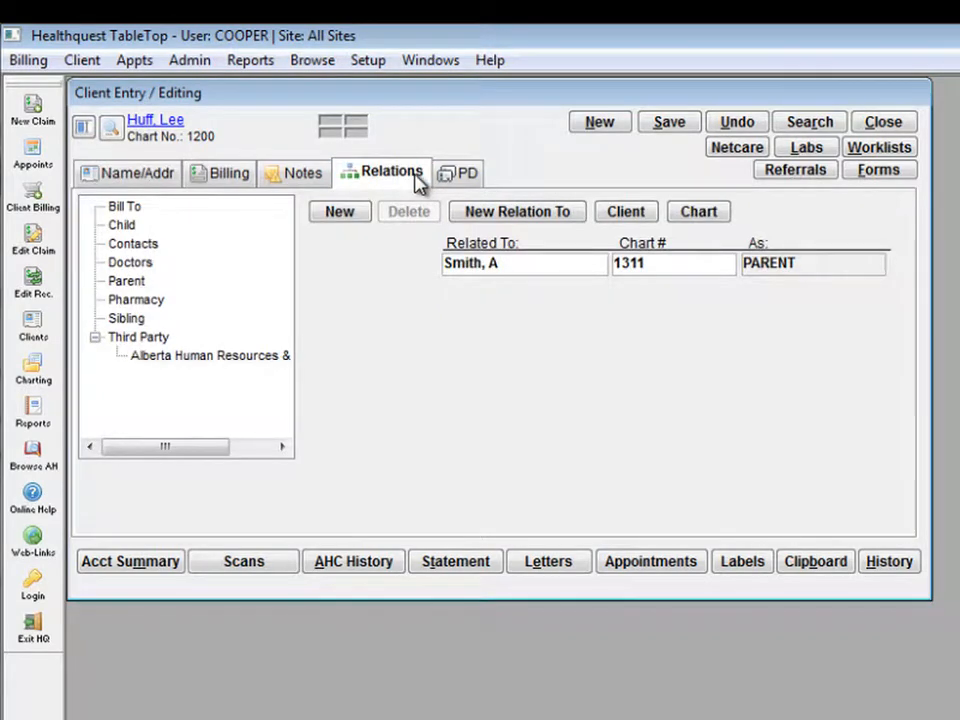
Step: Add Manulife Insurance Company as a third-party relation, fill in its policy number, and save
left_click(136, 339)
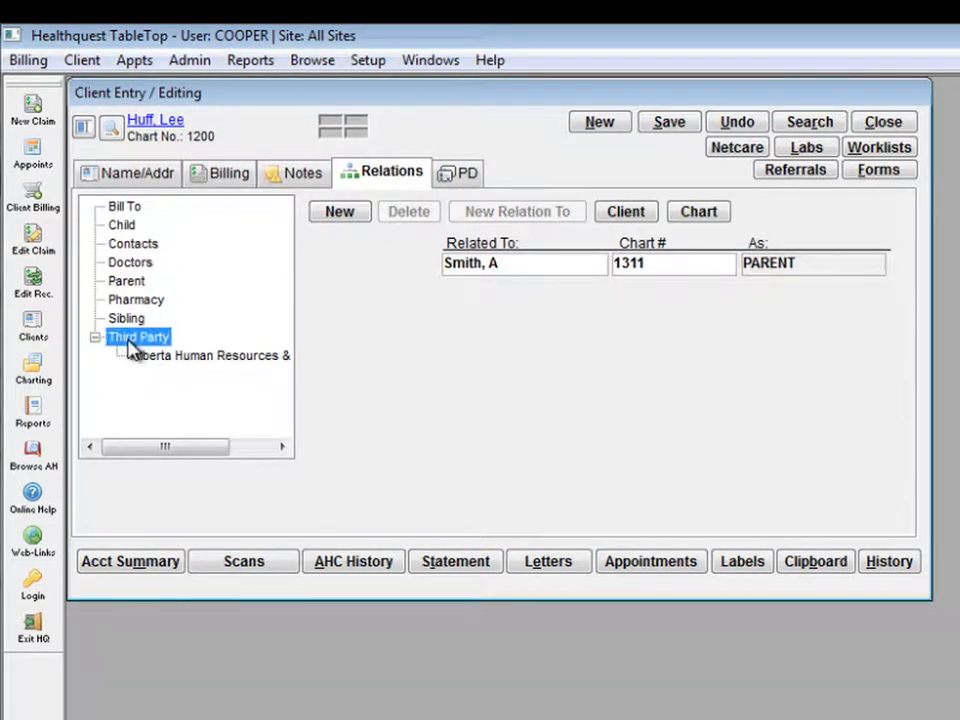
left_click(364, 218)
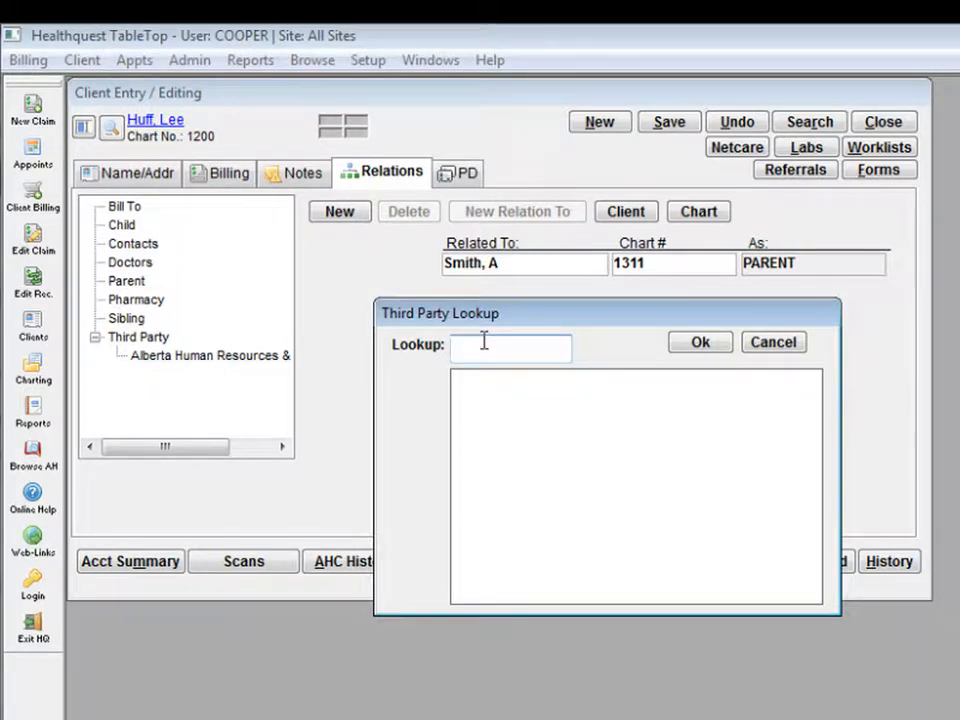
type("manulife")
key("Return")
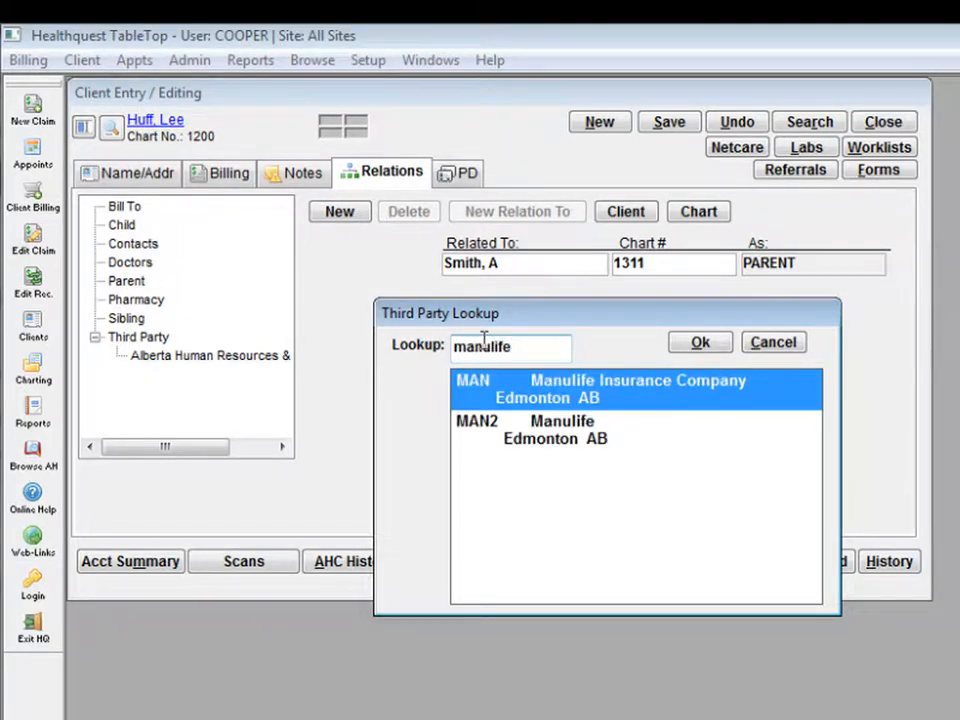
double_click(536, 393)
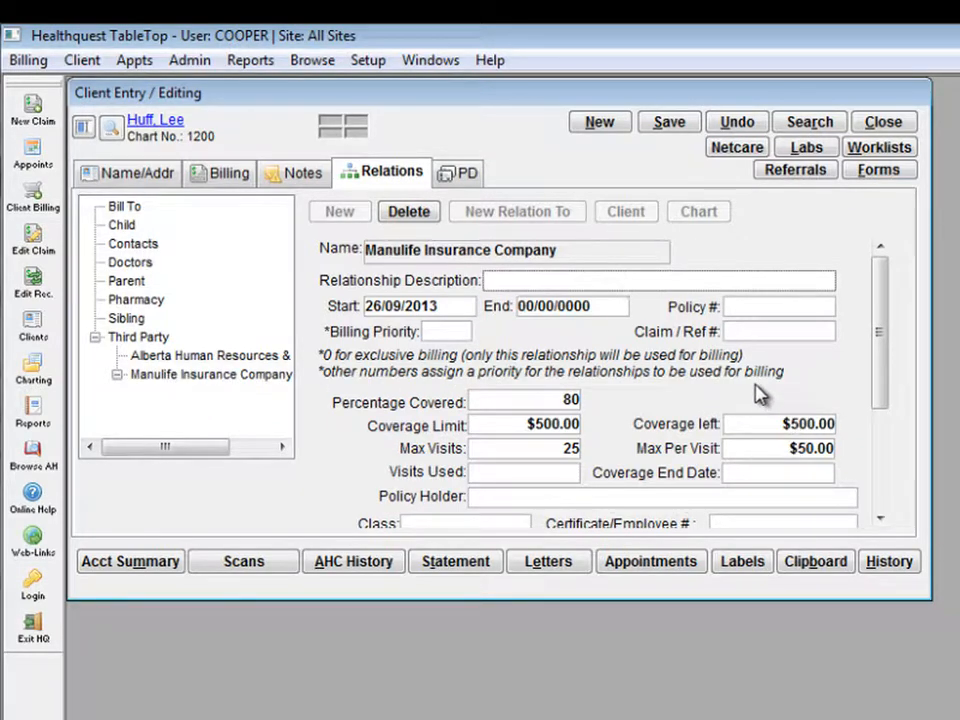
left_click(741, 310)
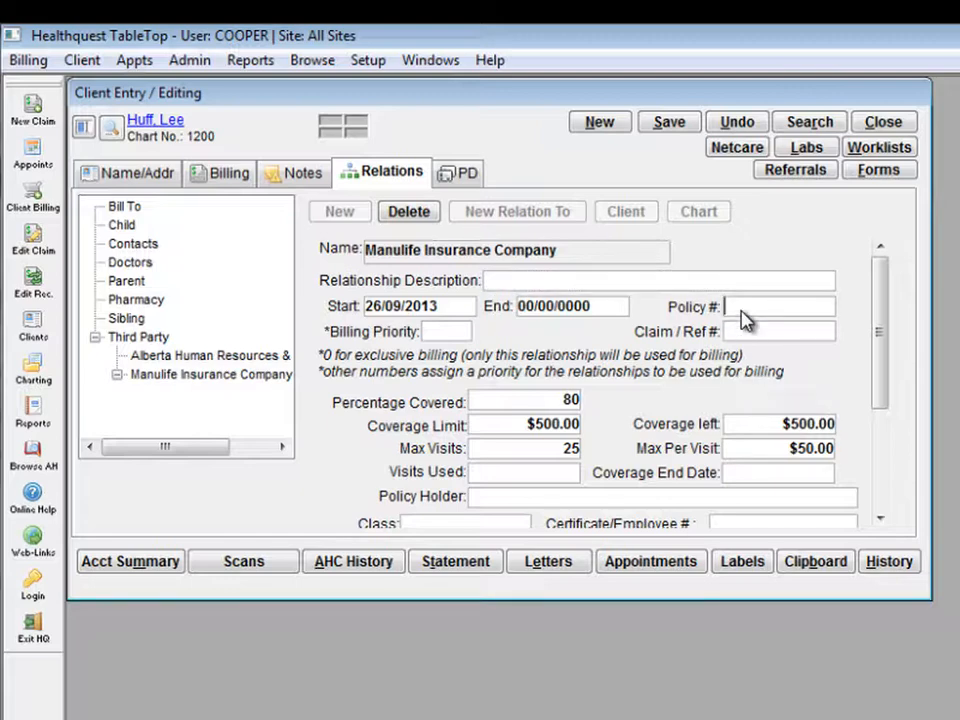
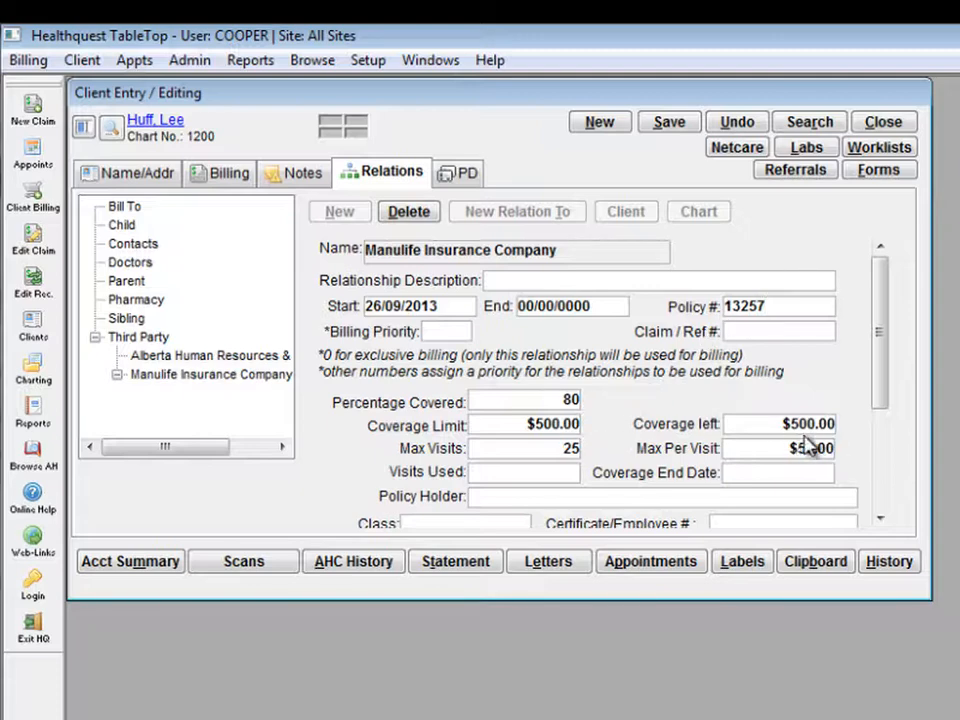
left_click(669, 121)
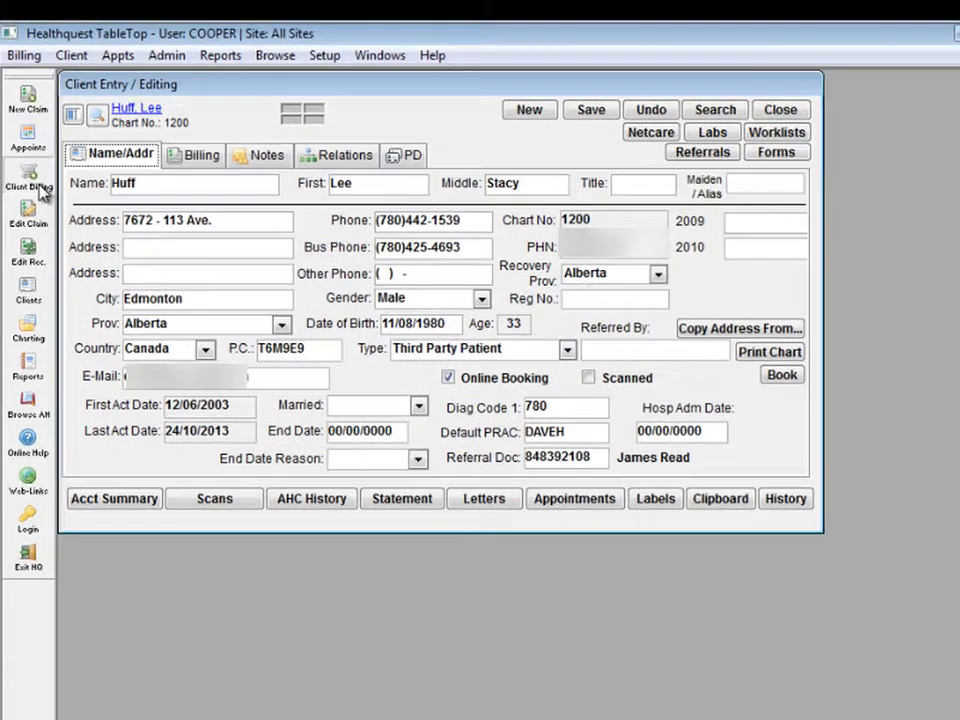
Step: Start an invoice for client 1200 with practitioner BONNER
left_click(40, 190)
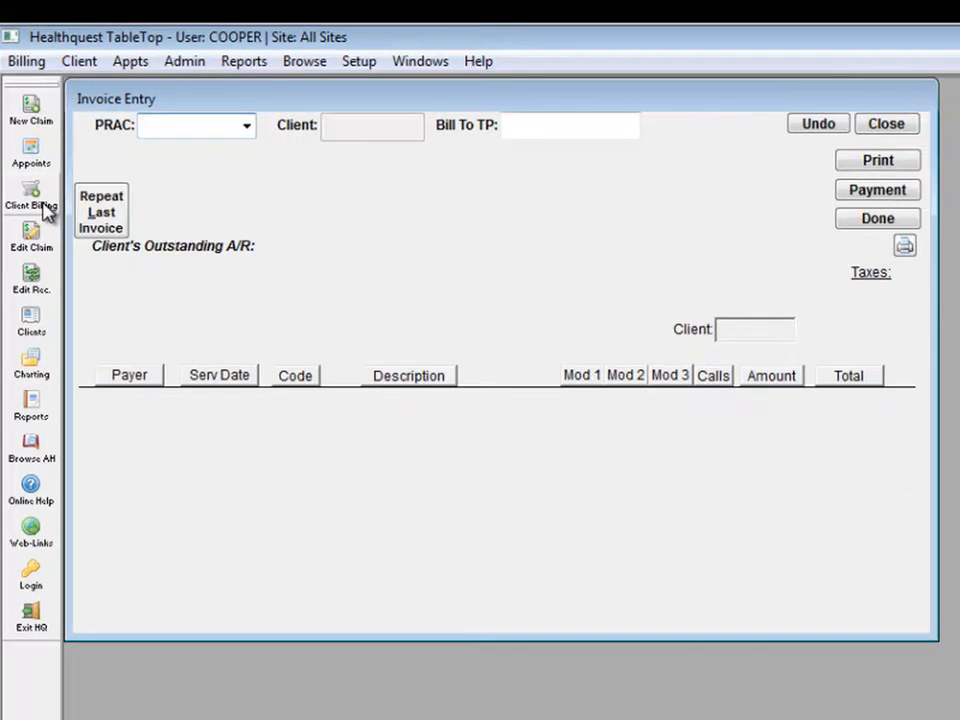
left_click(221, 114)
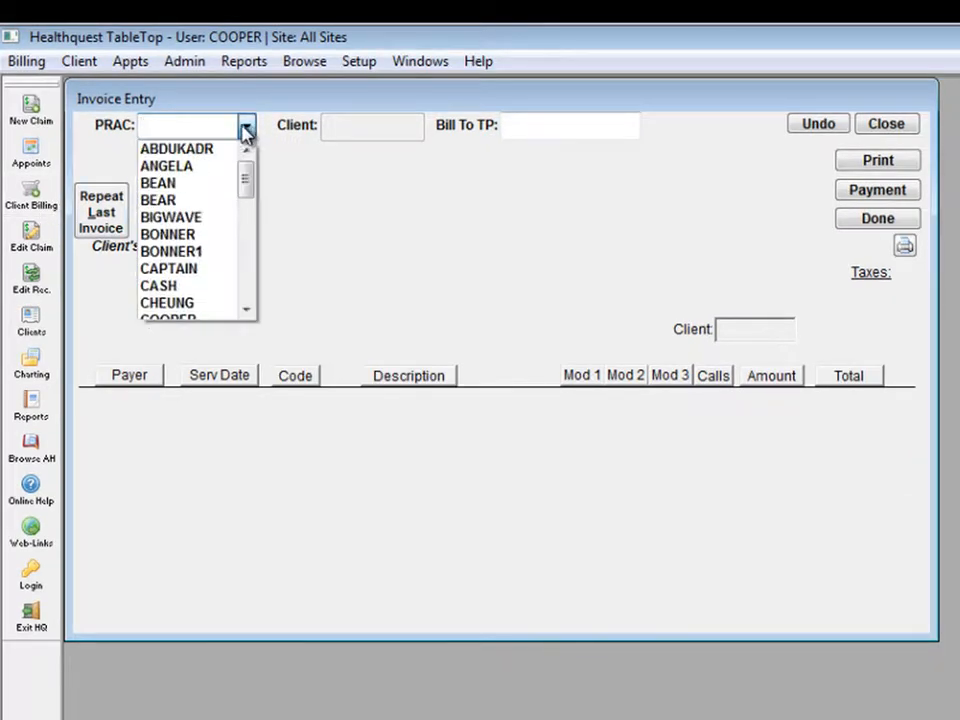
left_click(176, 234)
type("1200")
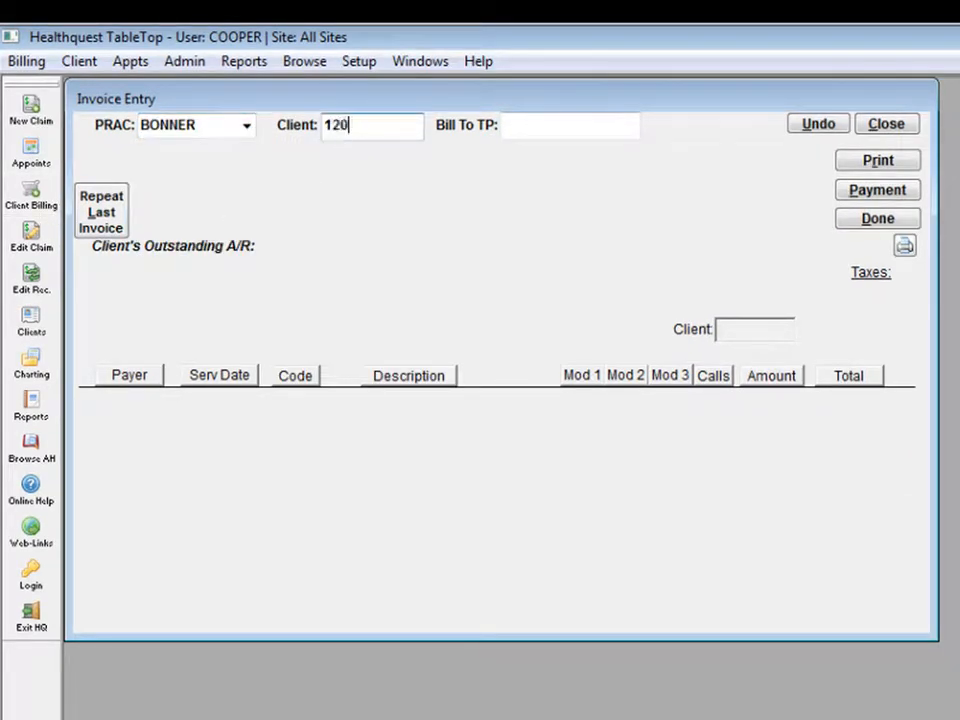
key("Return")
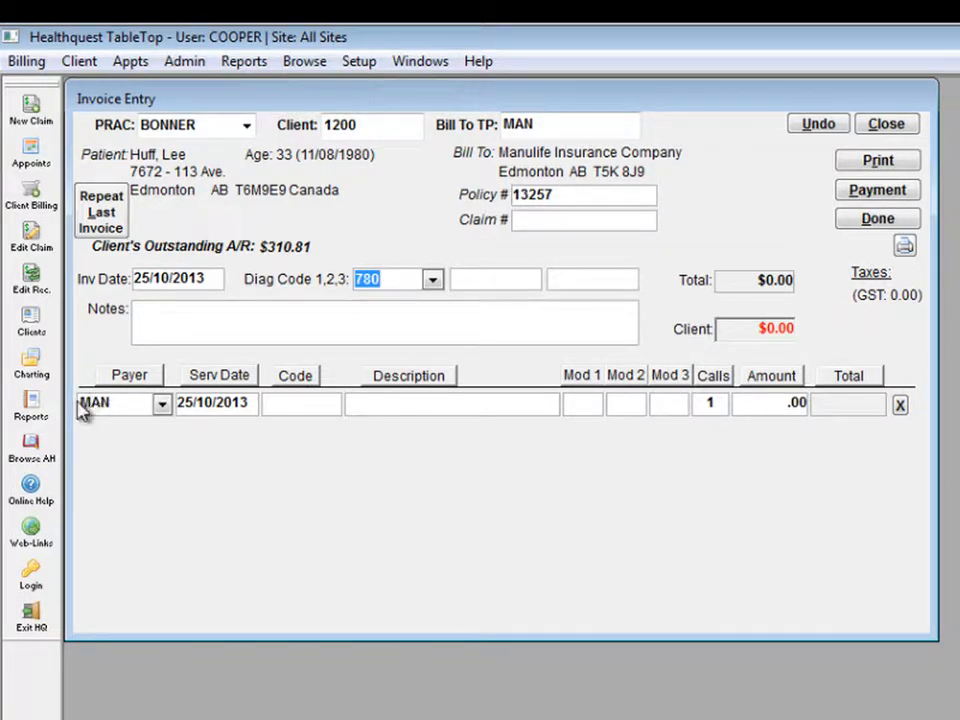
Step: Add the derm9 service to the invoice and set its payer to Multi
left_click(331, 406)
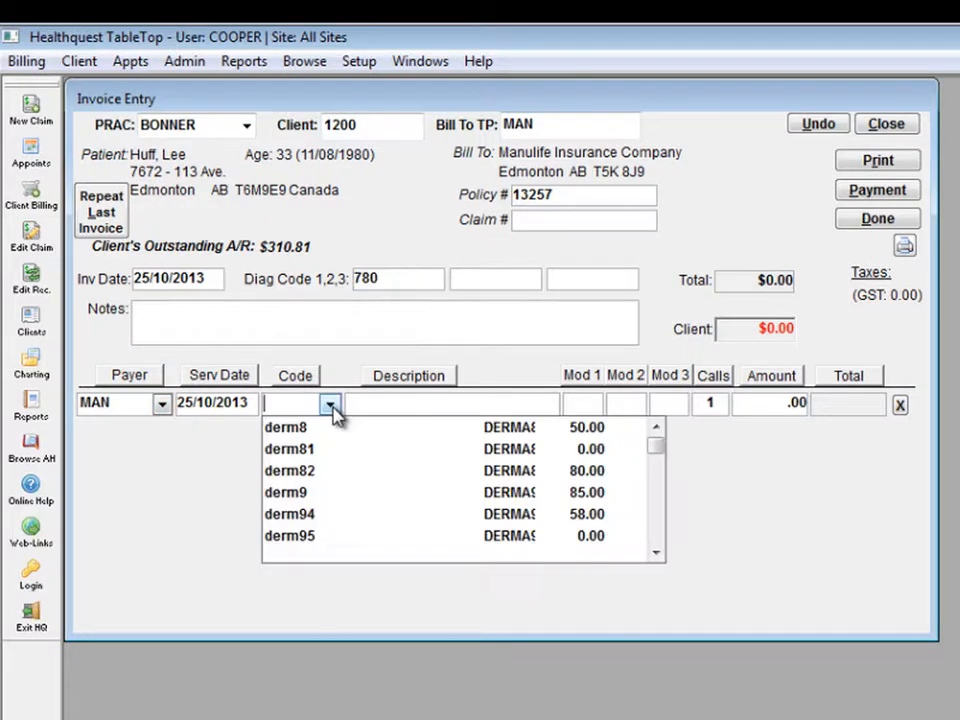
left_click(336, 495)
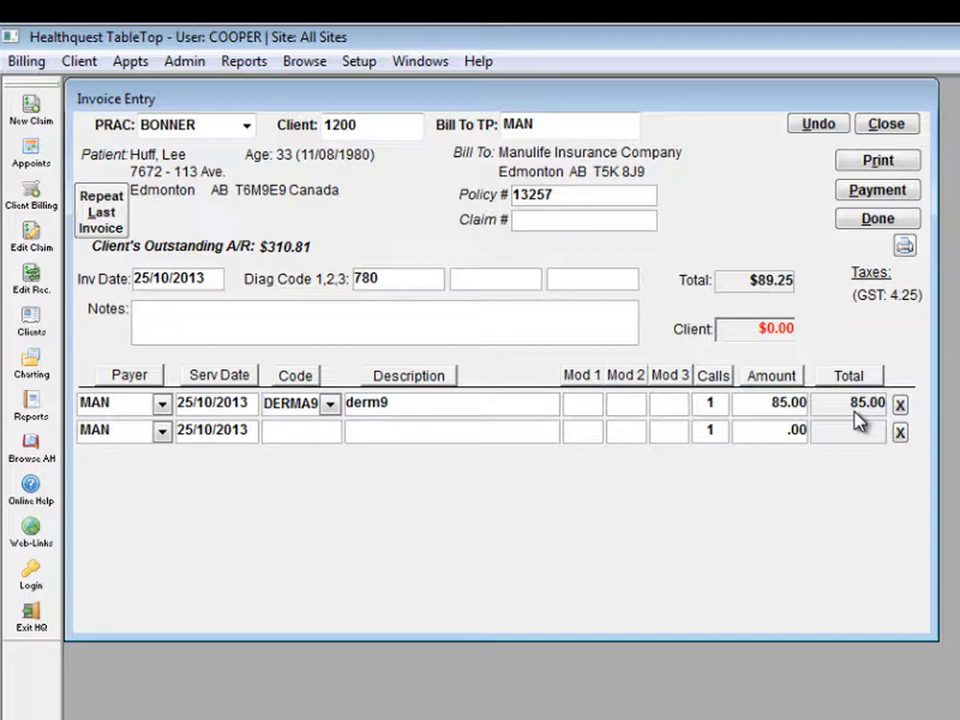
left_click(160, 404)
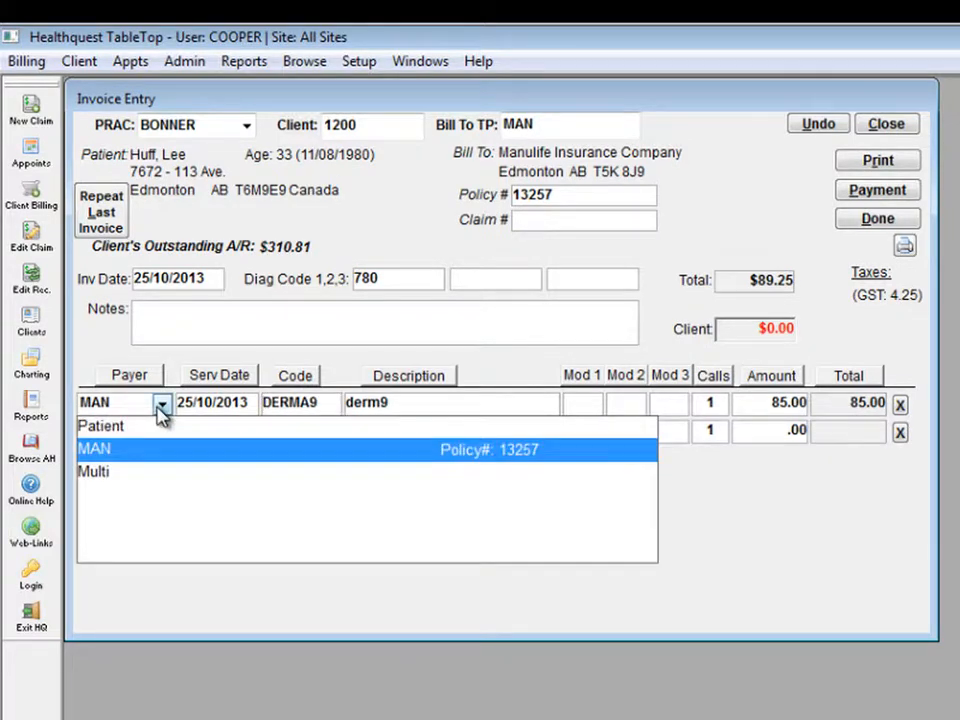
left_click(97, 473)
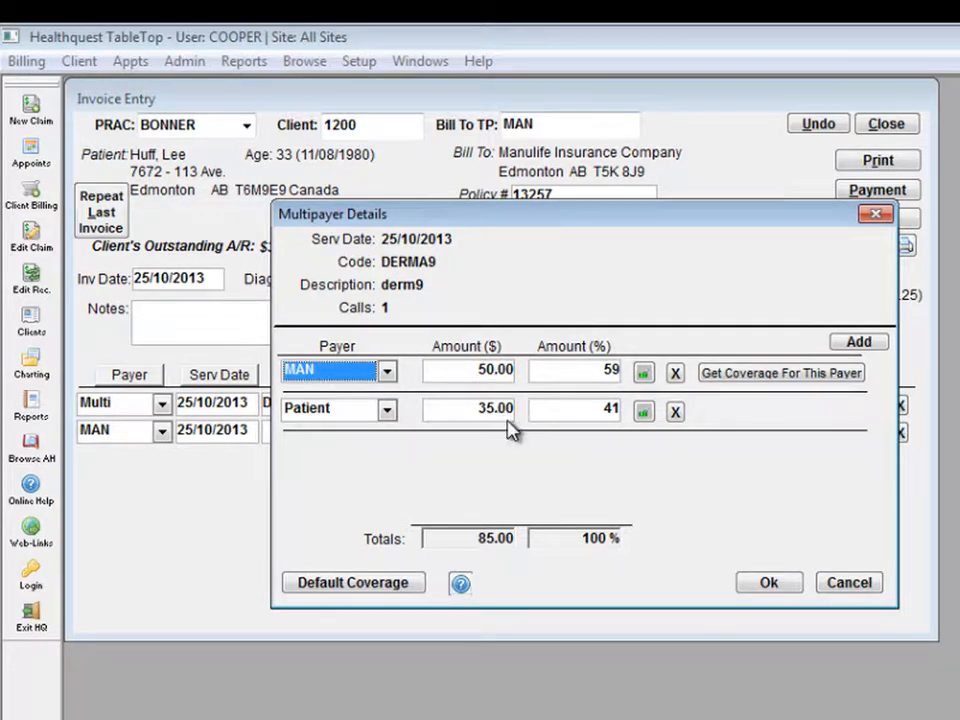
Step: Try a 5% Patient payer row, then restore default coverage (MAN $50.00, Patient $35.00) and accept
left_click(855, 342)
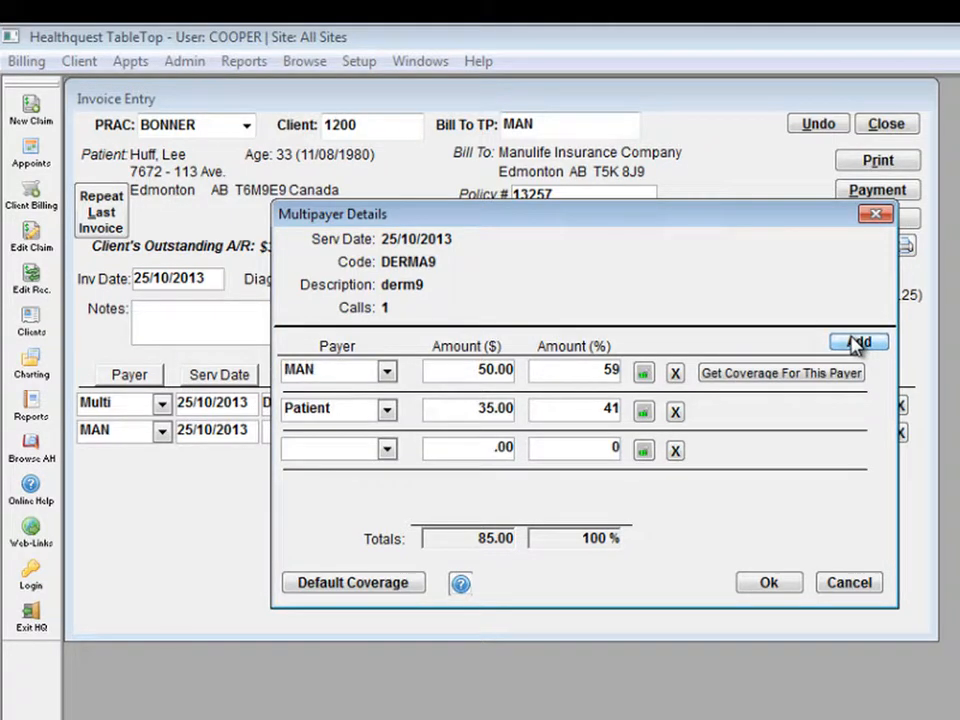
left_click(387, 449)
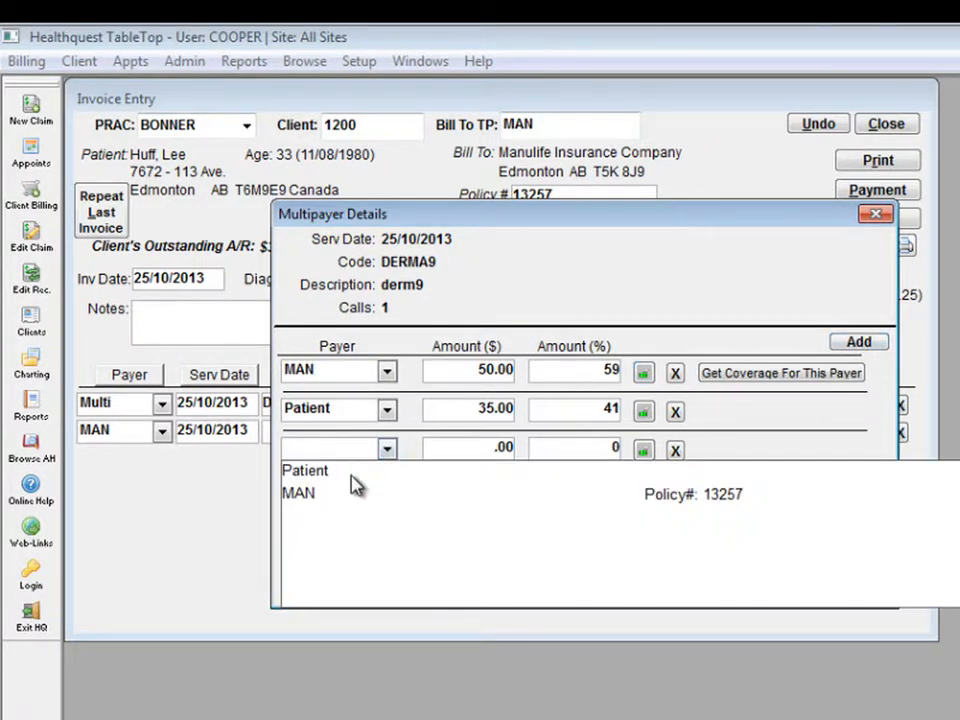
left_click(352, 476)
left_click(484, 452)
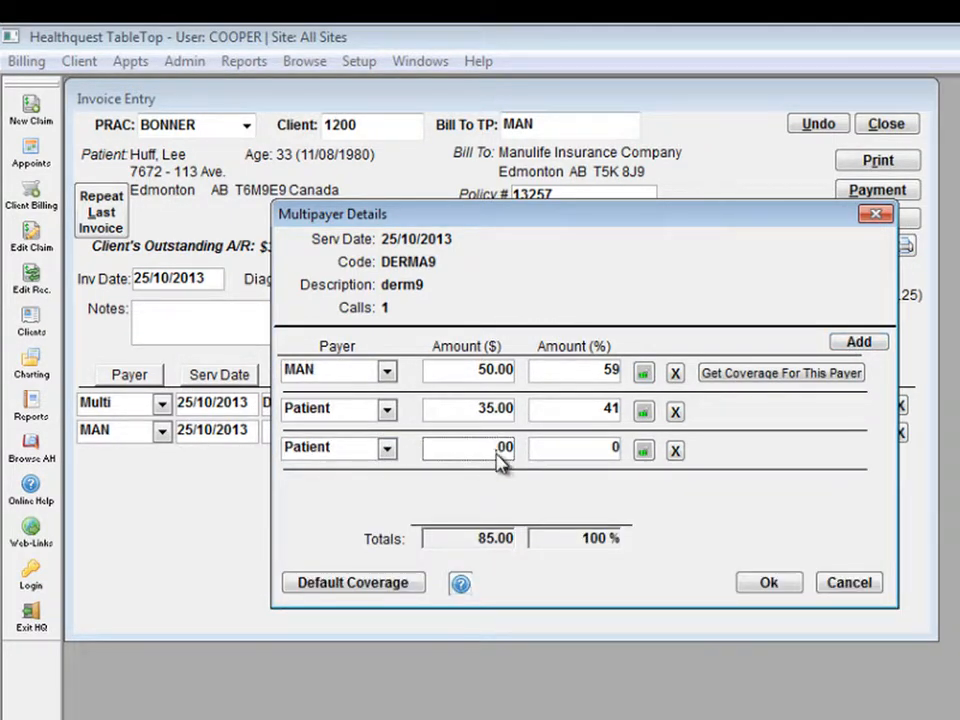
type("5")
left_click_drag(577, 454, 624, 452)
type("5")
key("Tab")
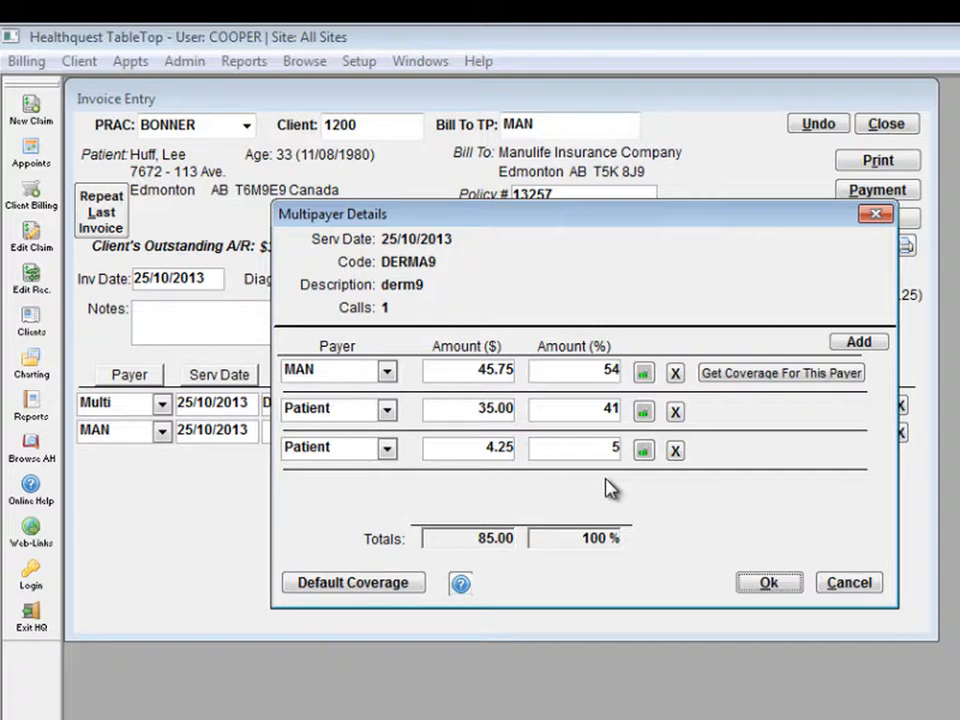
left_click(396, 583)
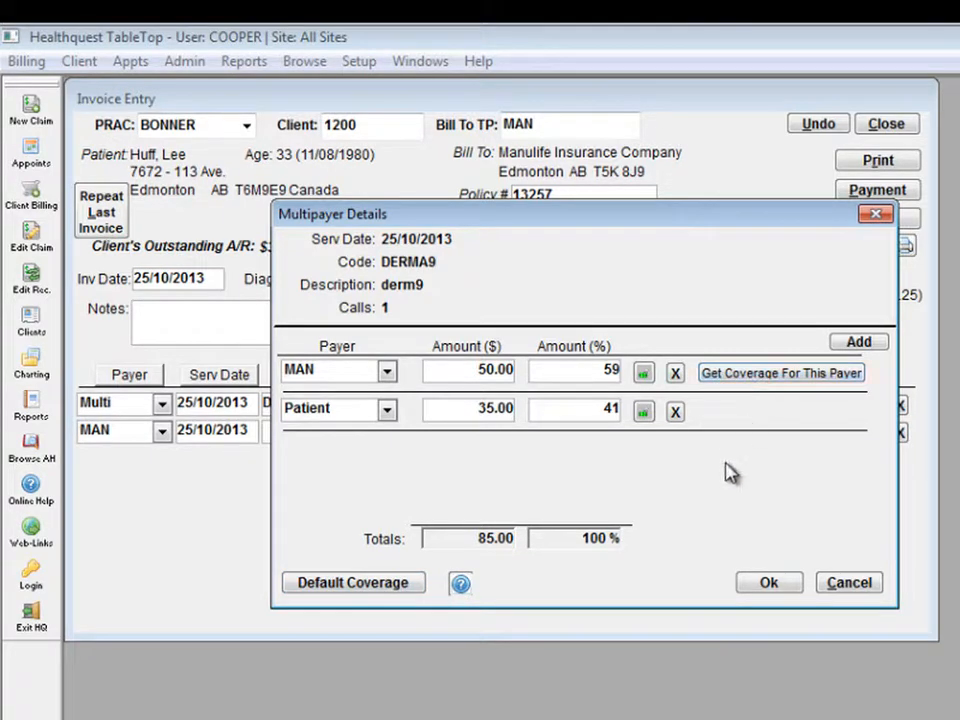
left_click(770, 587)
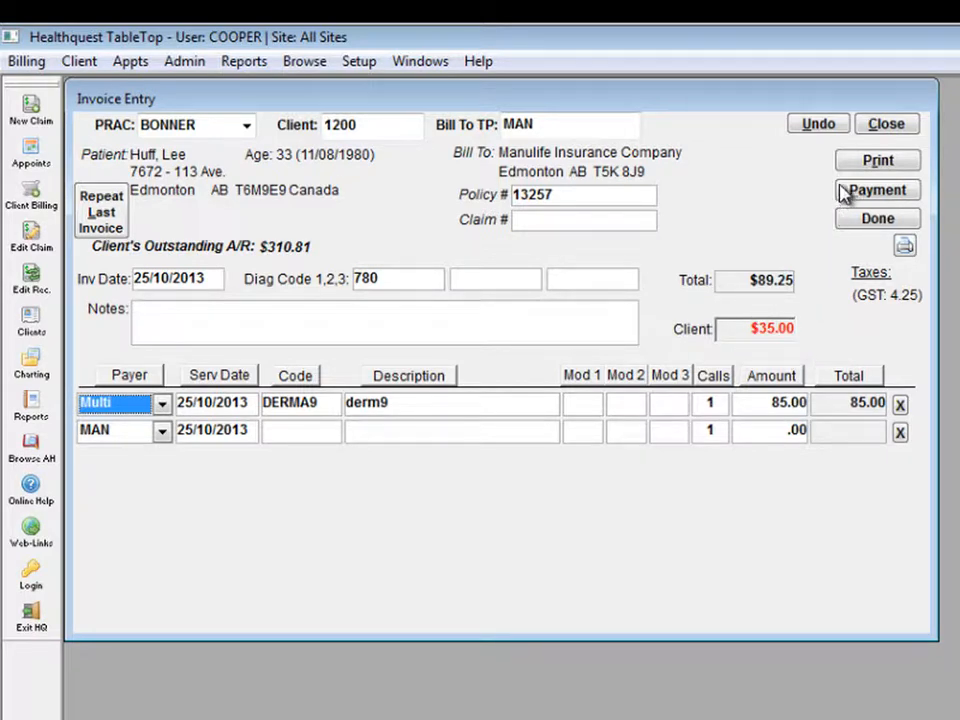
Step: Confirm the payer details and select invoice 978's derm9 and GST lines for payment
left_click(908, 192)
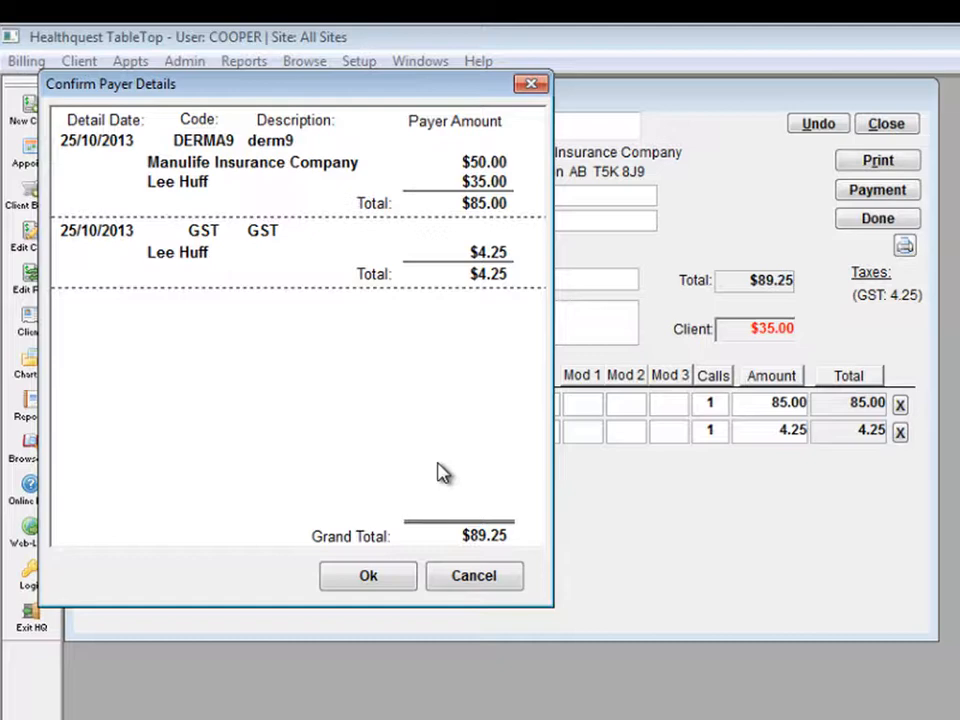
left_click(362, 577)
left_click_drag(840, 425, 846, 521)
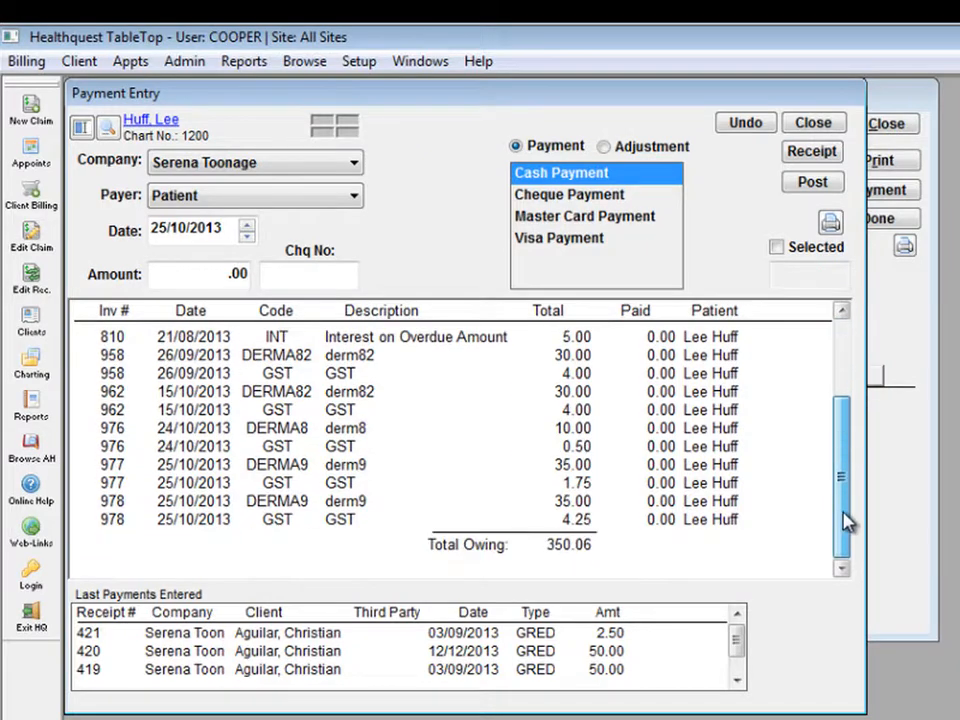
left_click(197, 519)
left_click(195, 504)
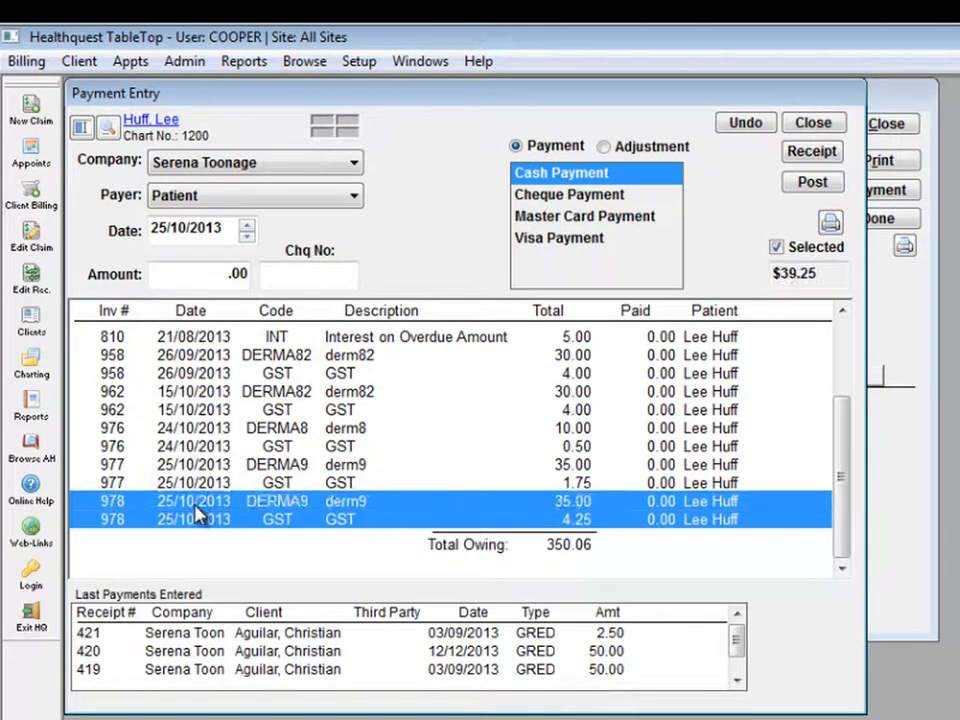
Step: Post a $39.25 payment against invoice 978 and close payment entry
left_click(210, 276)
type("39.25")
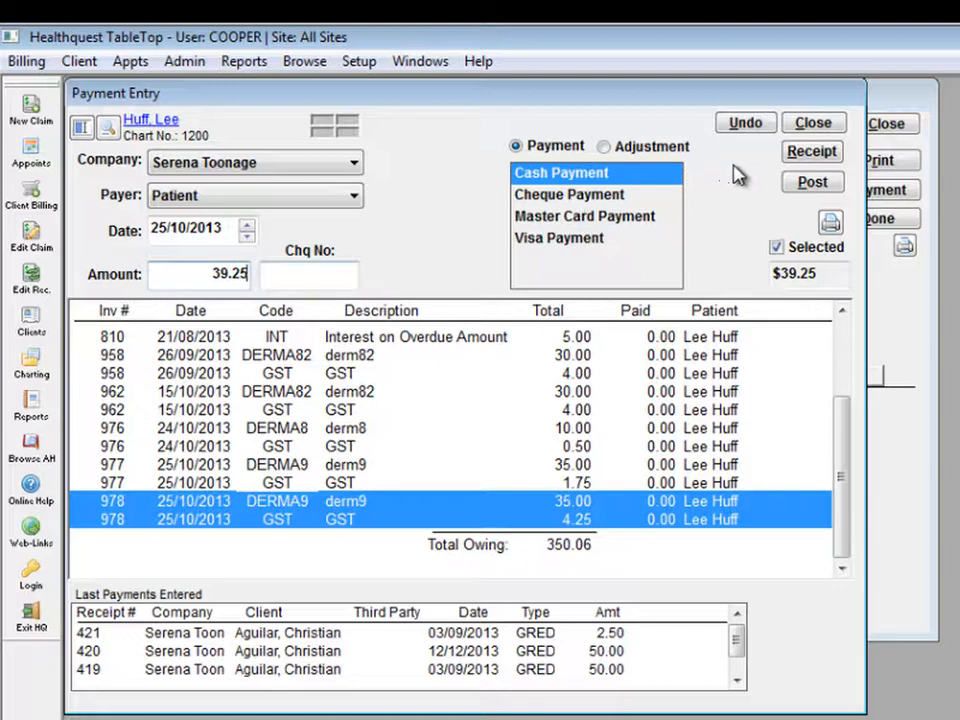
left_click(808, 183)
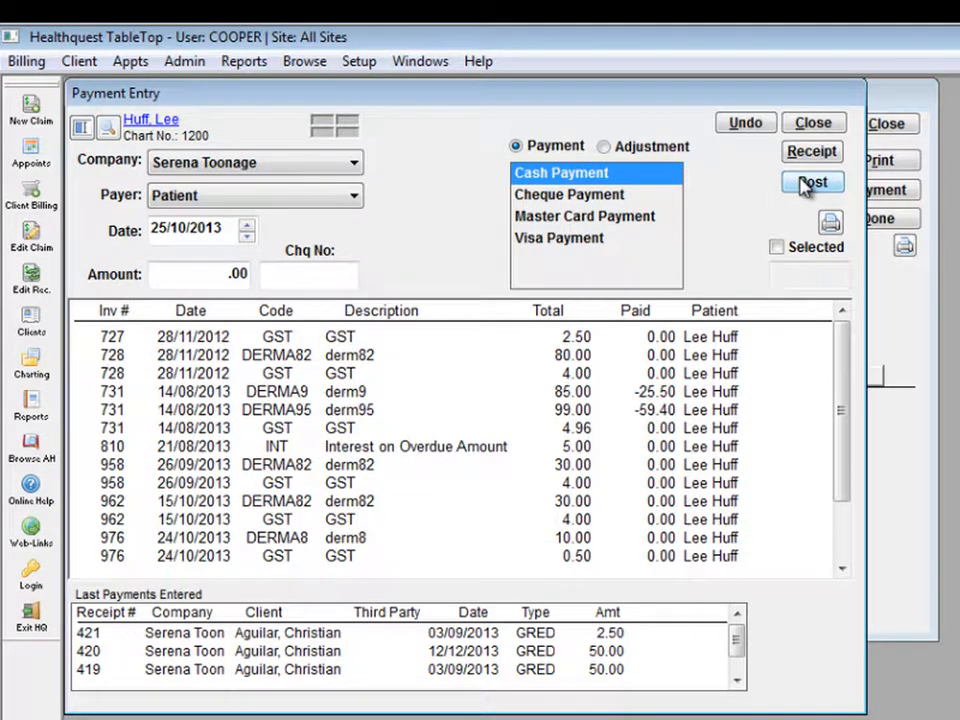
left_click(825, 125)
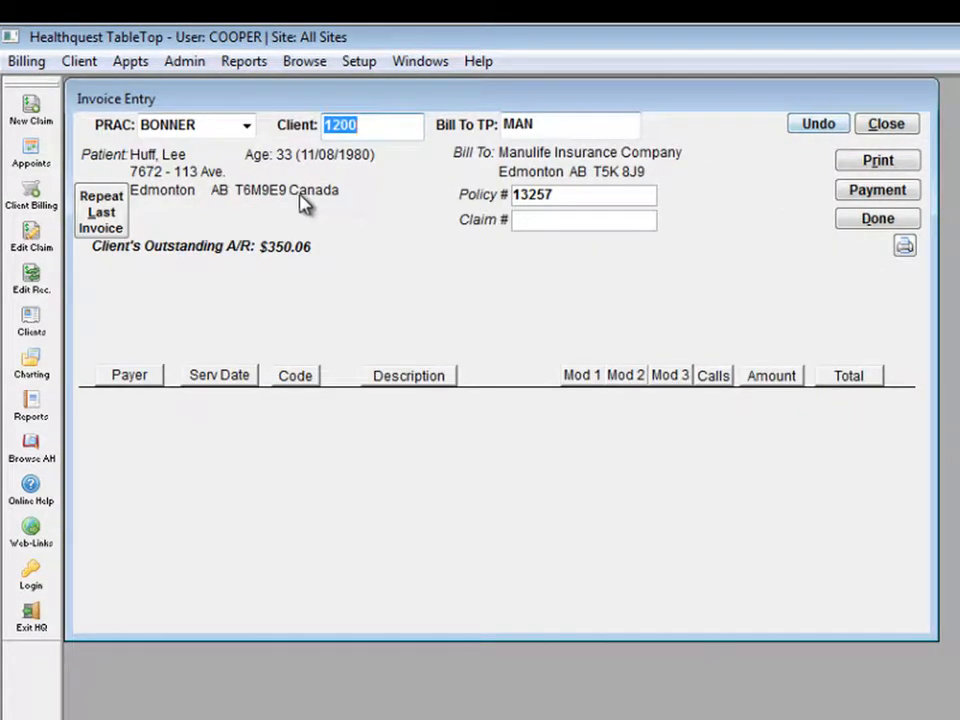
Step: Open the client's account summary on the Invoice Summary tab to check invoice 978
left_click(31, 318)
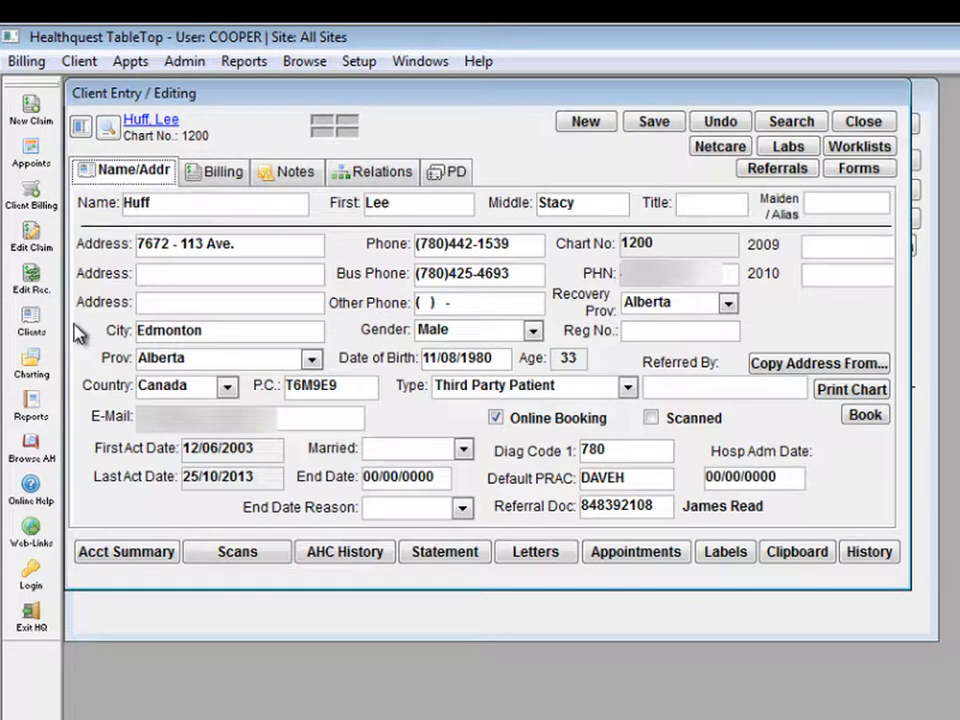
left_click(105, 555)
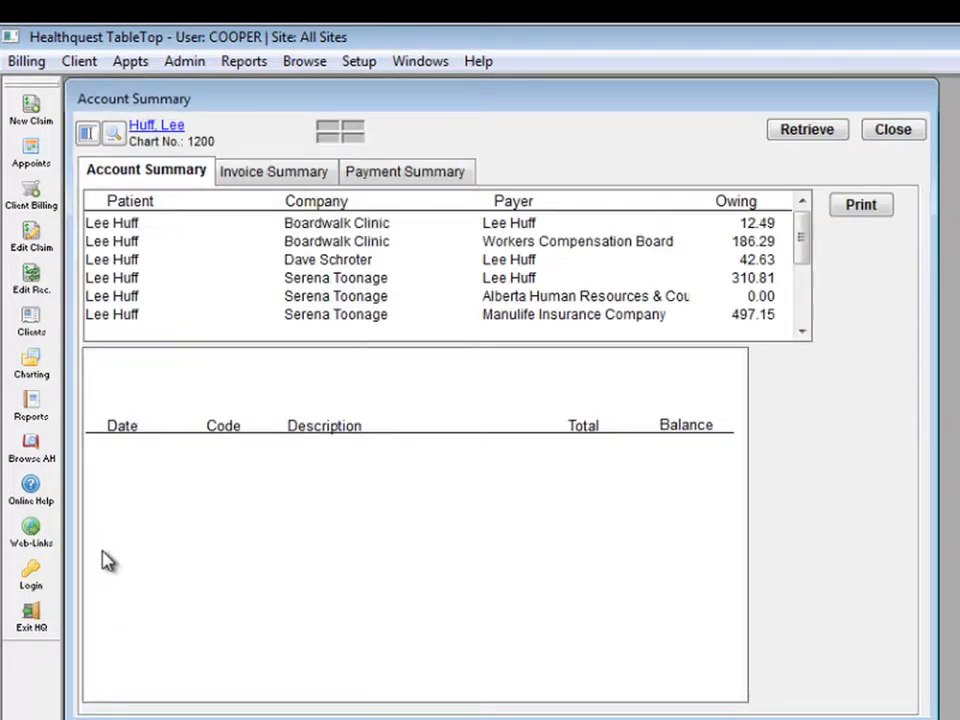
left_click(265, 176)
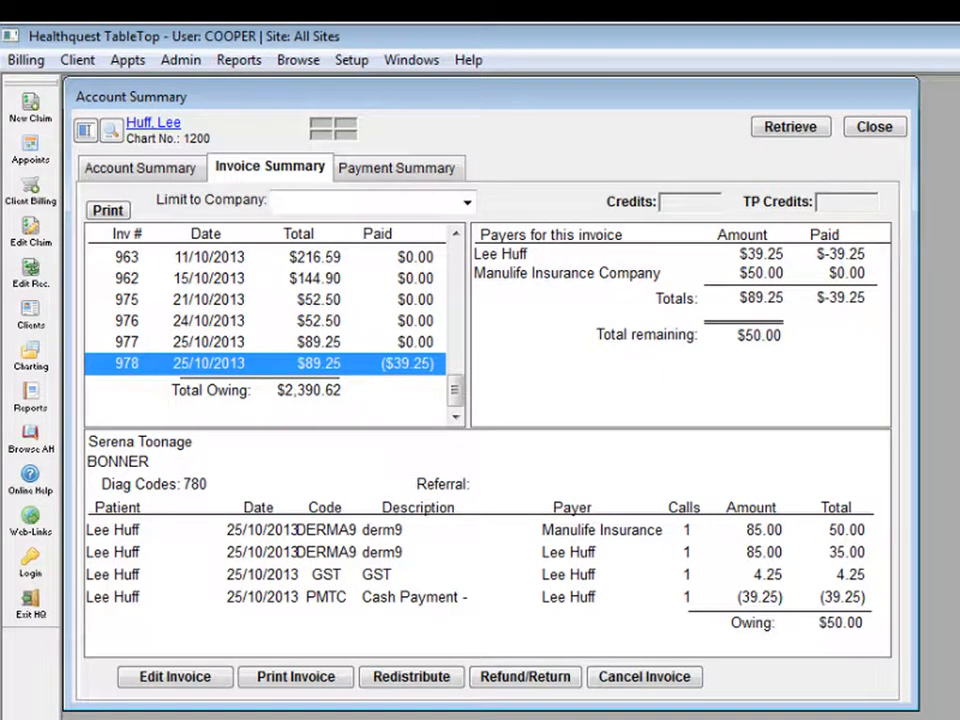
Step: Redistribute invoice 977 keeping Multi as the derm9 payer, then save and confirm the payer amounts
left_click(259, 321)
left_click(260, 341)
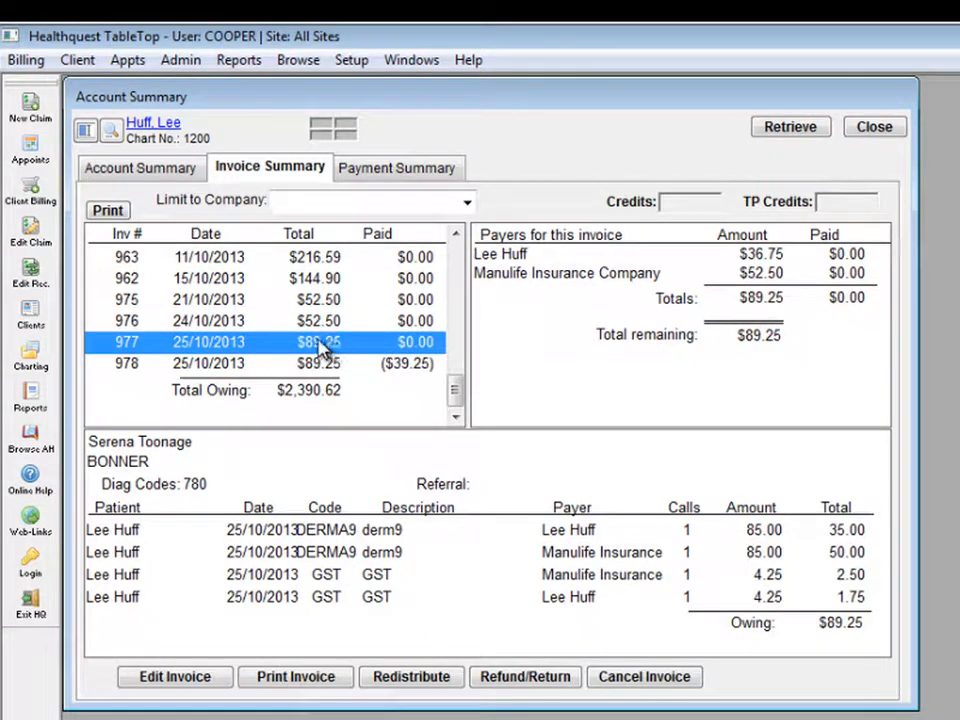
left_click(413, 678)
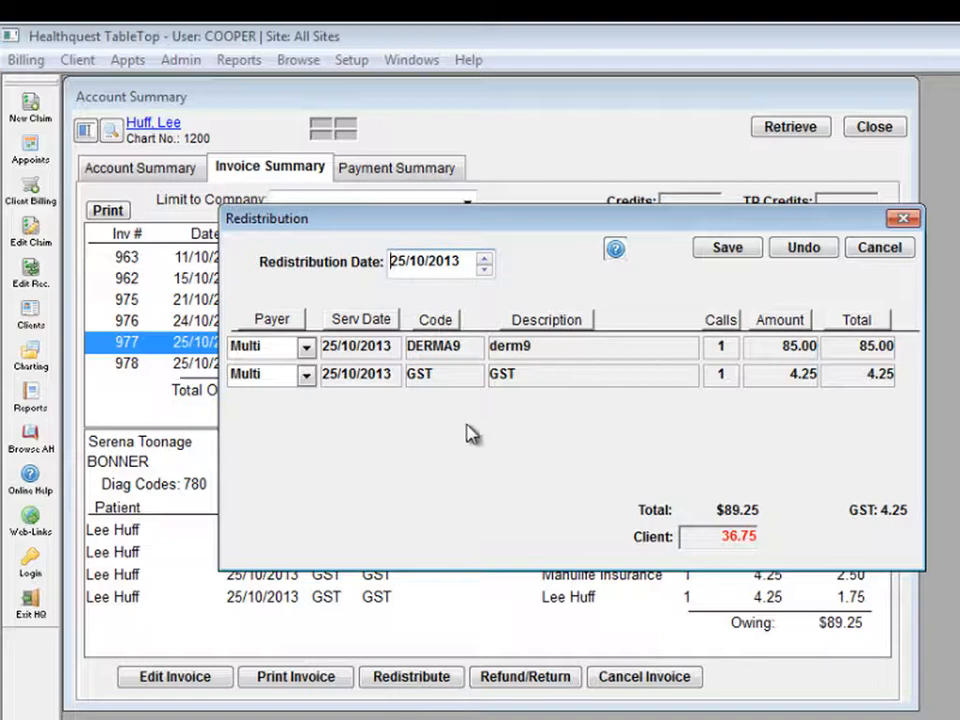
left_click(306, 347)
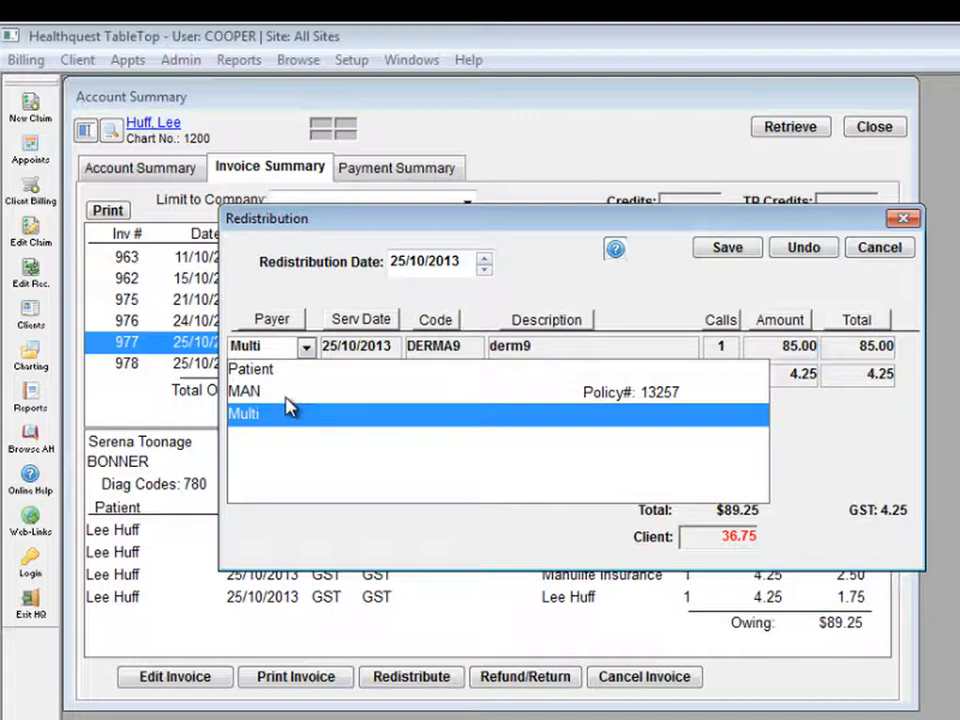
left_click(468, 288)
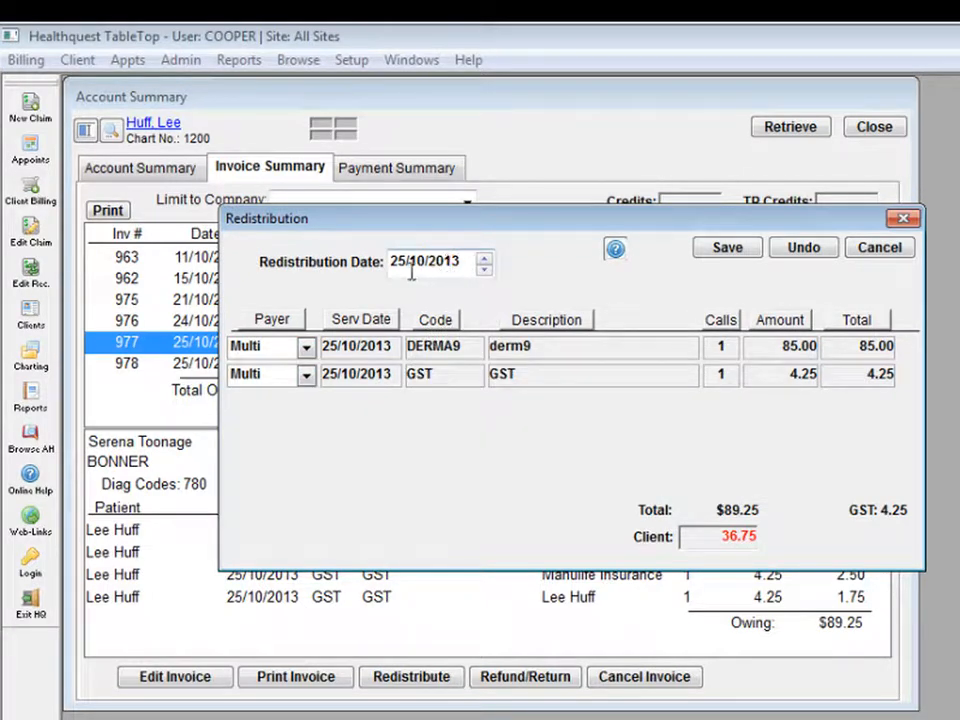
left_click(733, 248)
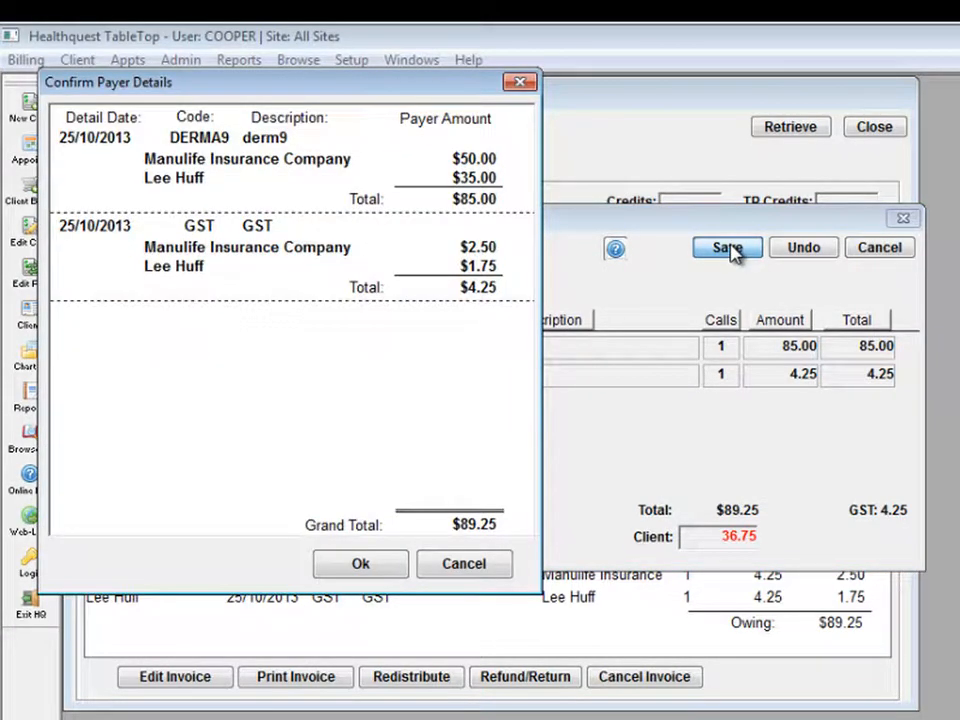
left_click(385, 564)
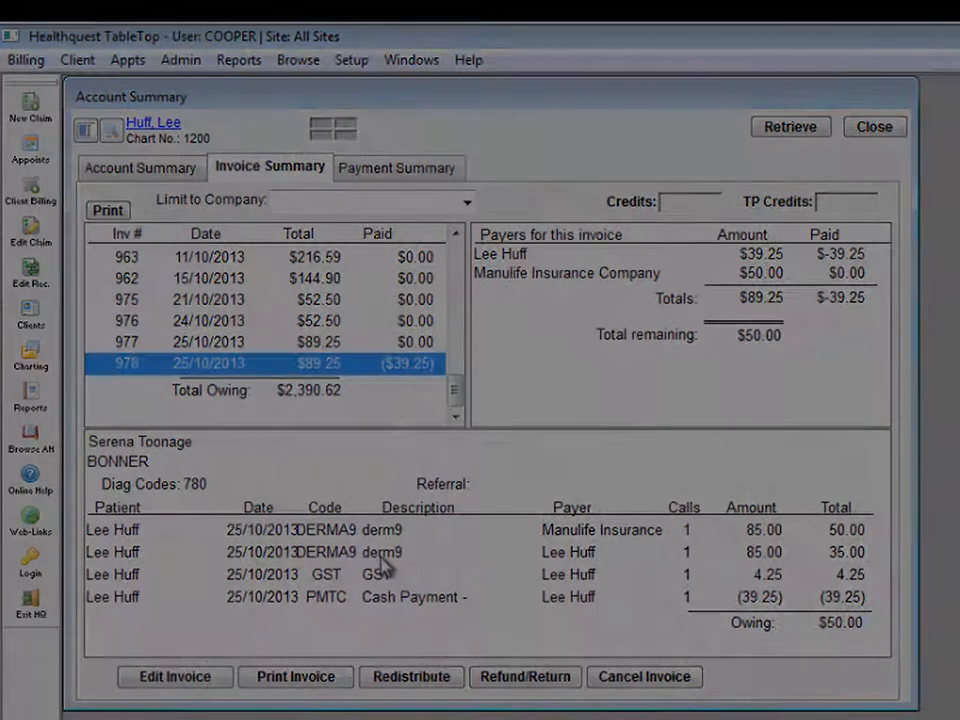